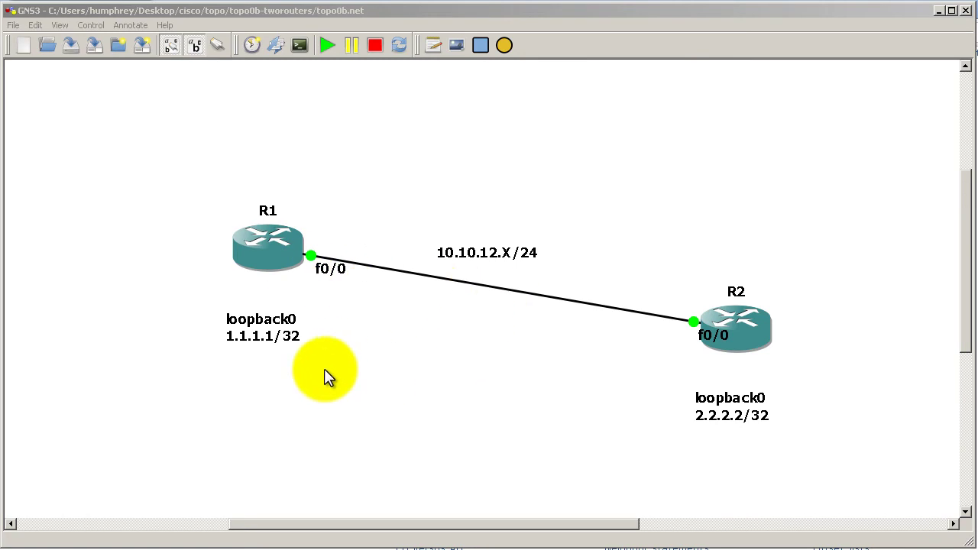
Change R2's loopback0 diagram label from /32 to 2.2.2.2/24
click(760, 416)
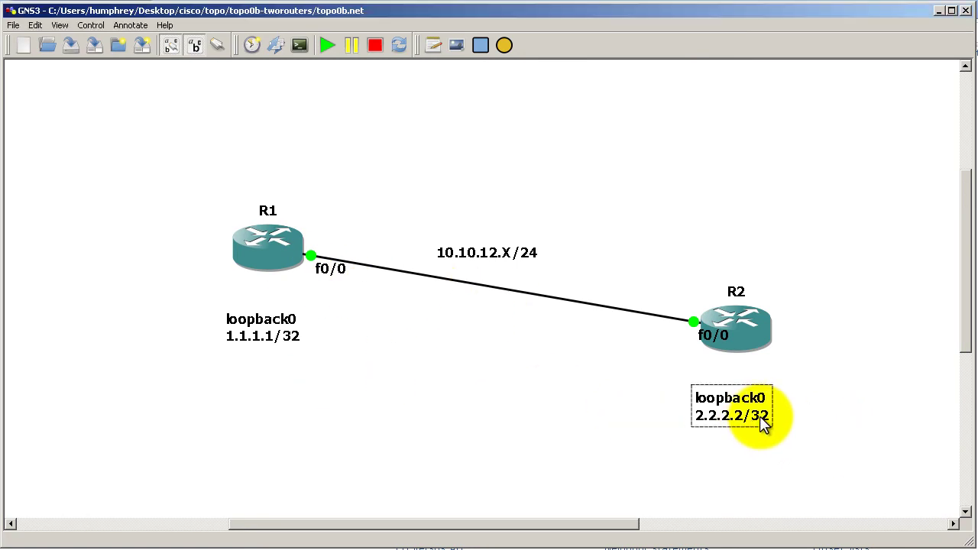
double_click(759, 416)
click(760, 416)
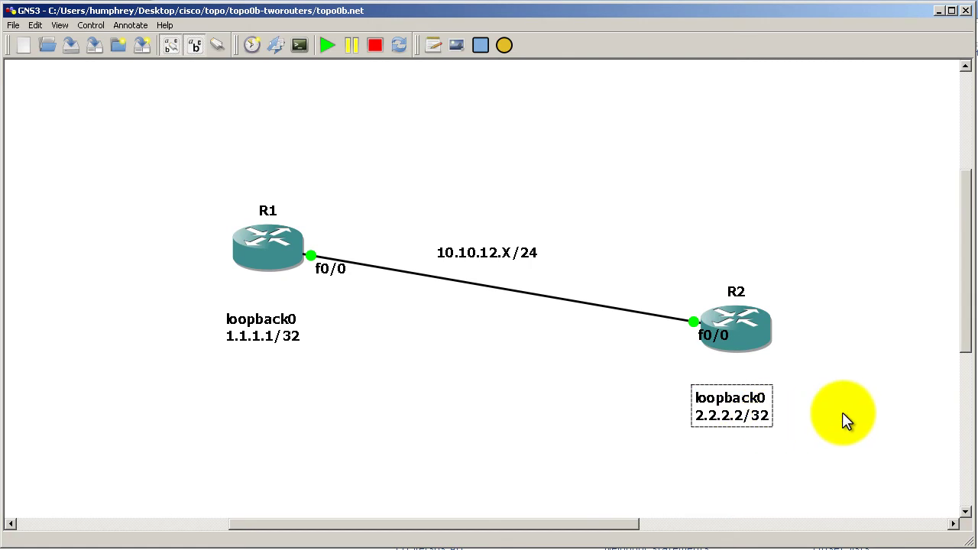
key(End)
key(BackSpace)
key(BackSpace)
text(24)
click(841, 413)
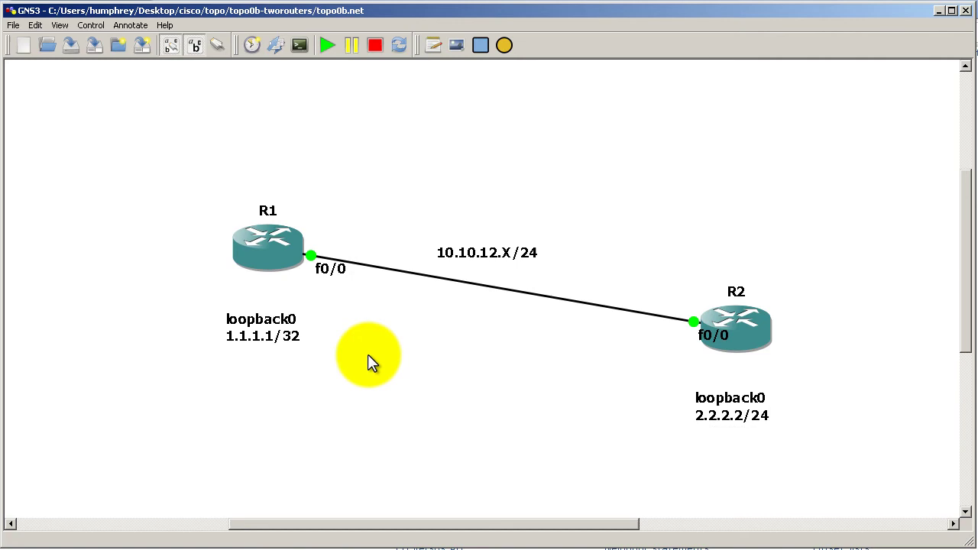
Change R1's loopback0 label to 1.1.1.1/24 and bring up R1's console
click(275, 340)
double_click(291, 338)
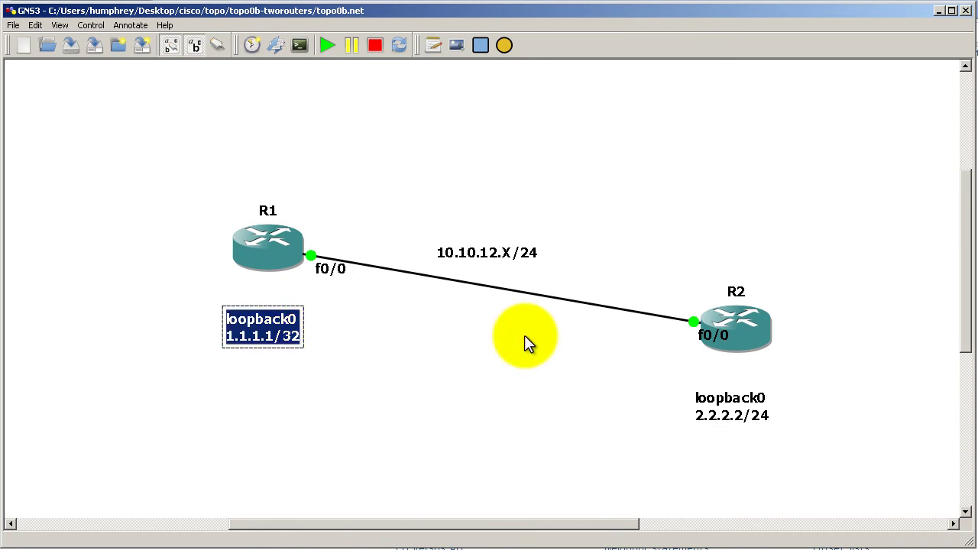
key(End)
key(BackSpace)
key(BackSpace)
text(24)
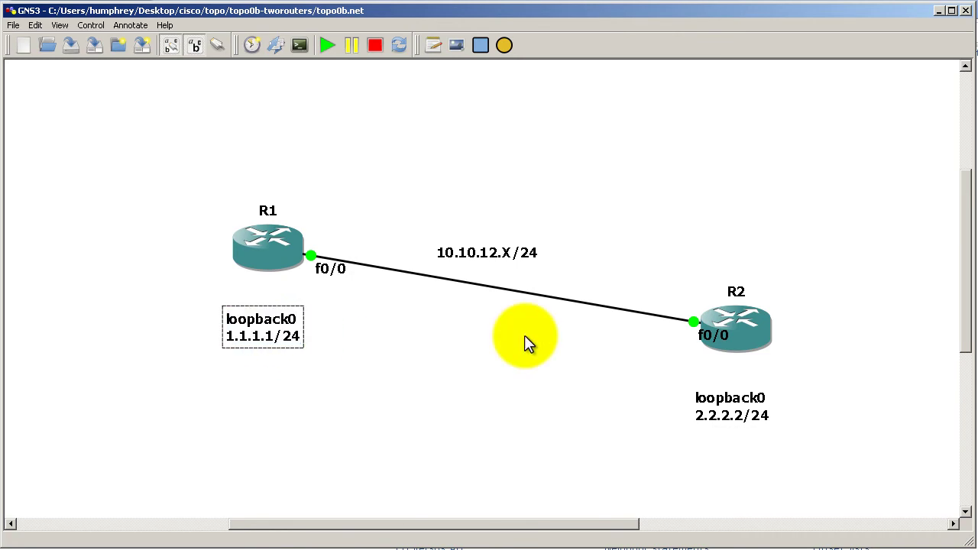
click(525, 341)
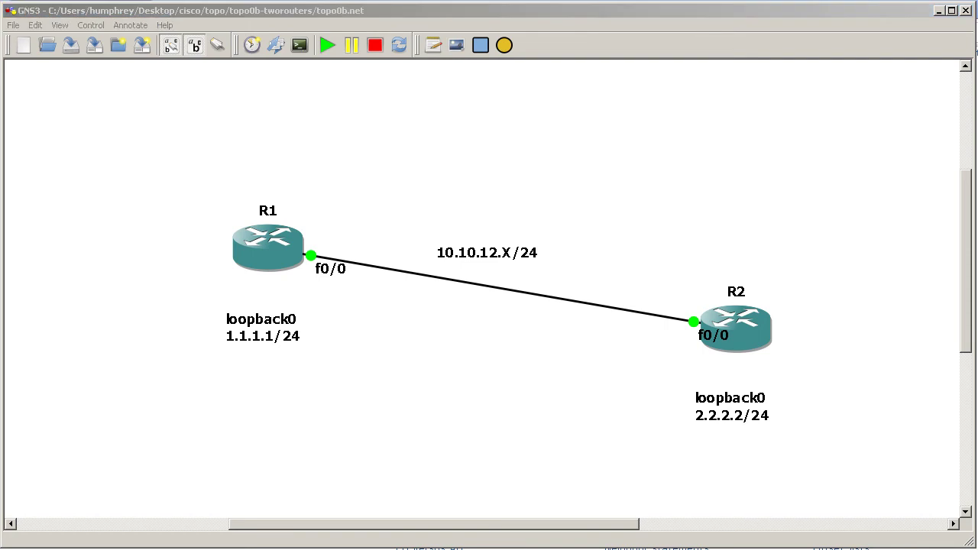
click(563, 546)
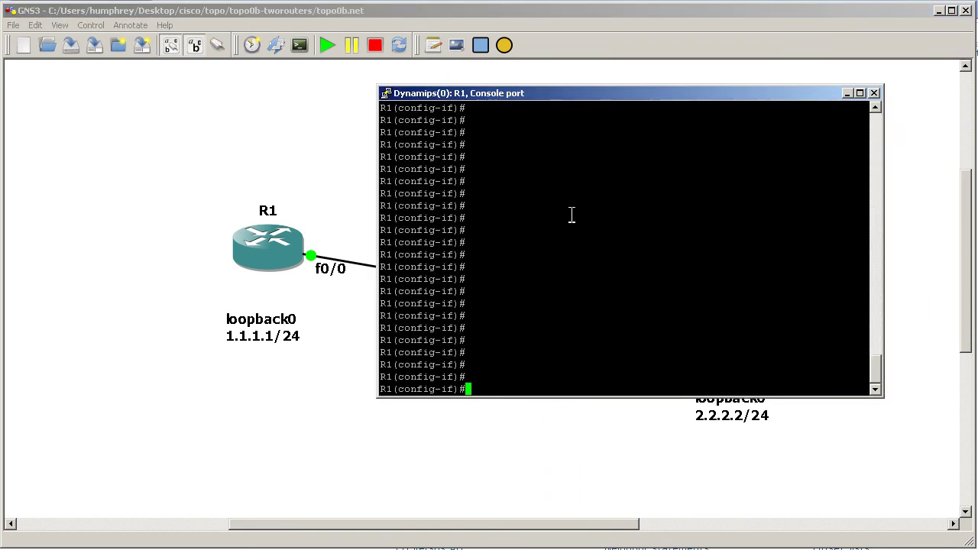
Assign R1's loopback0 the address 1.1.1.1 255.255.255.0
text(int l0)
key(BackSpace)
text(oopback0)
key(Return)
text(ip add)
key(Tab)
text(1.1.1.1/2)
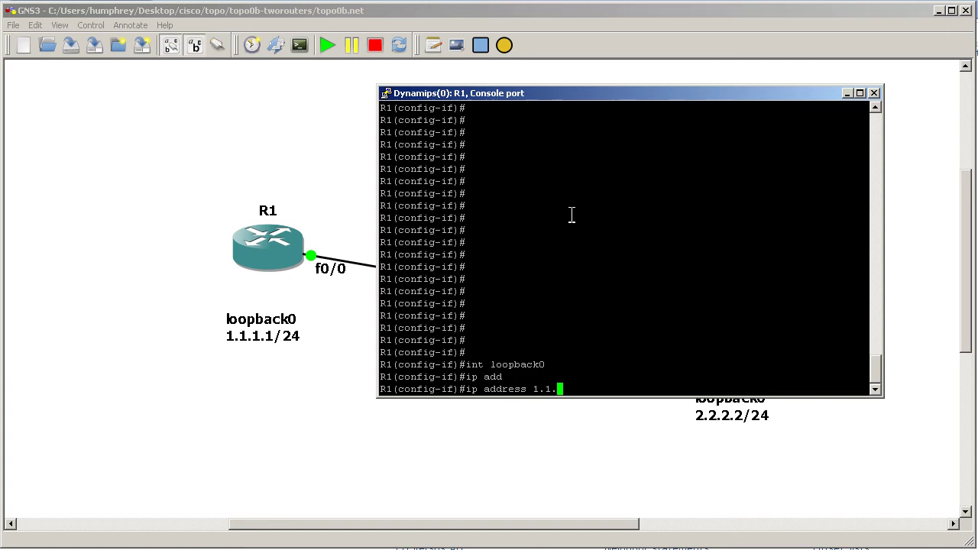
key(BackSpace)
key(BackSpace)
text(255.255.255.0)
key(Return)
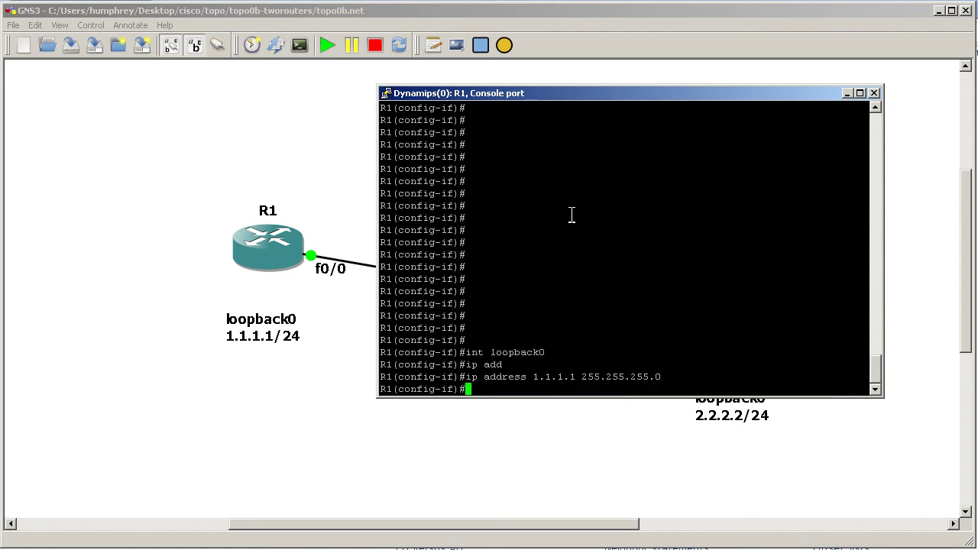
Shut and re-enable R1's loopback0, then move the console off the topology
text(shut)
key(Return)
text(no shut)
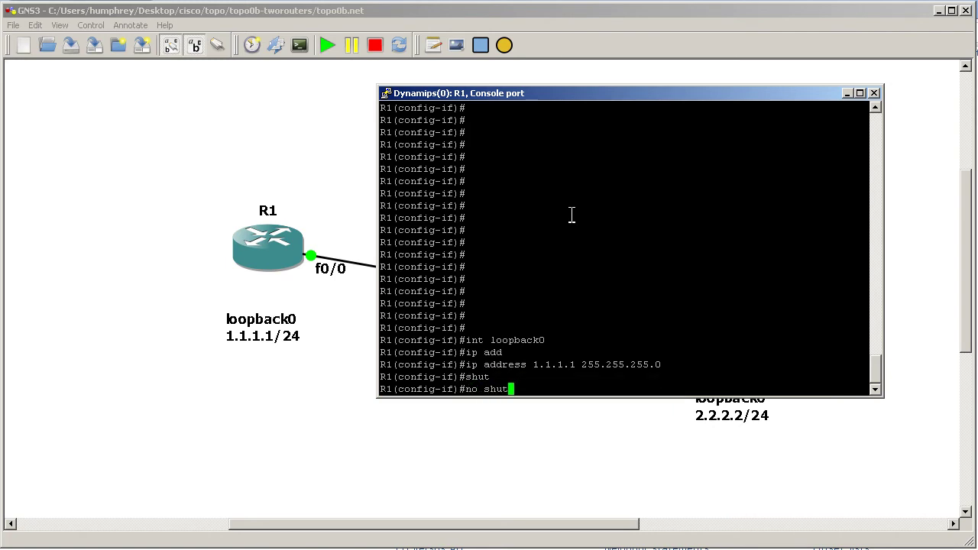
key(Return)
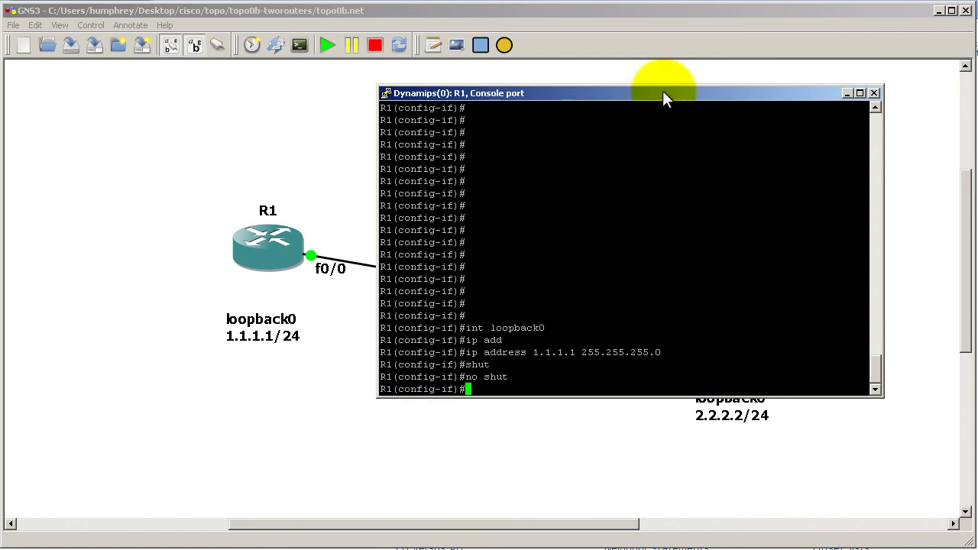
drag(663, 93, 974, 547)
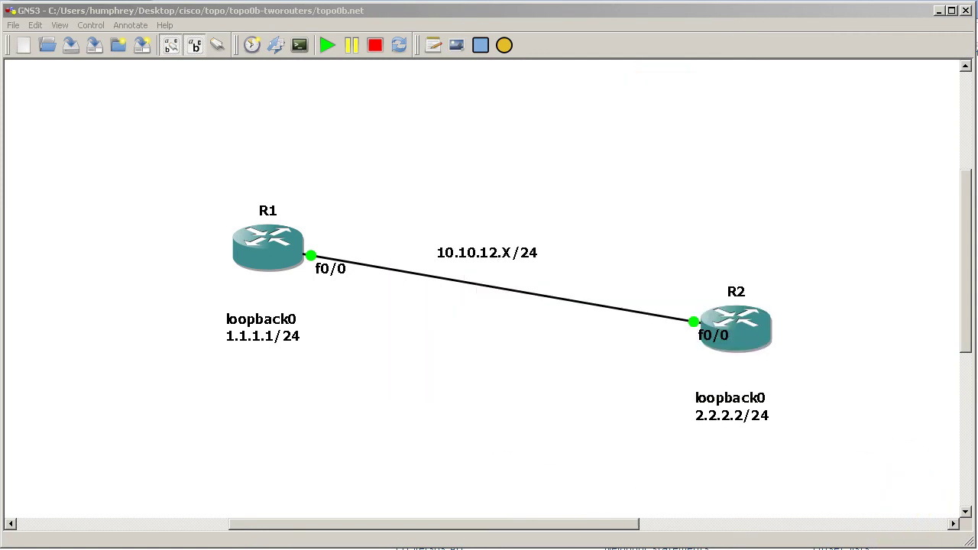
On R2, enter loopback0 configuration and assign 2.2.2.2 255.255.255.0
drag(612, 547, 666, 179)
text(conf t)
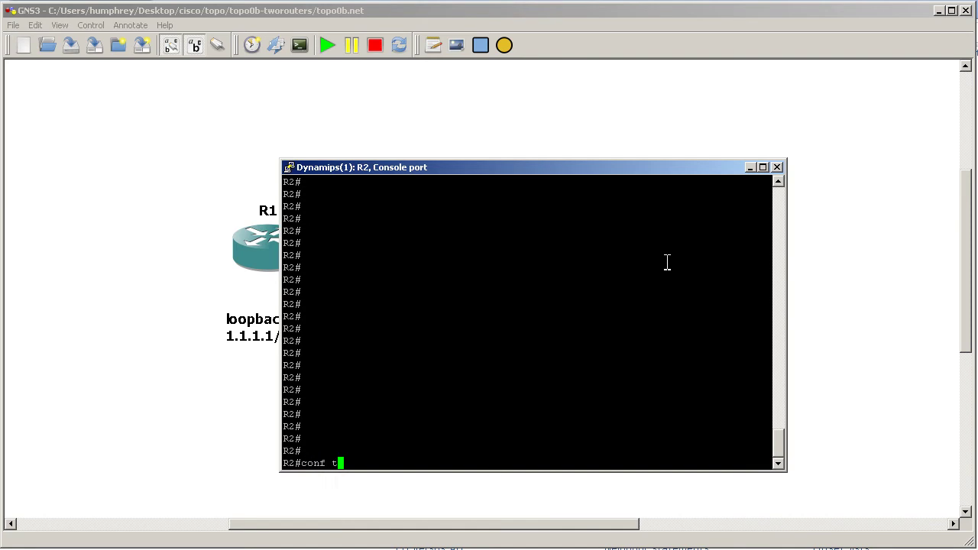
key(Return)
text(int fast 0/)
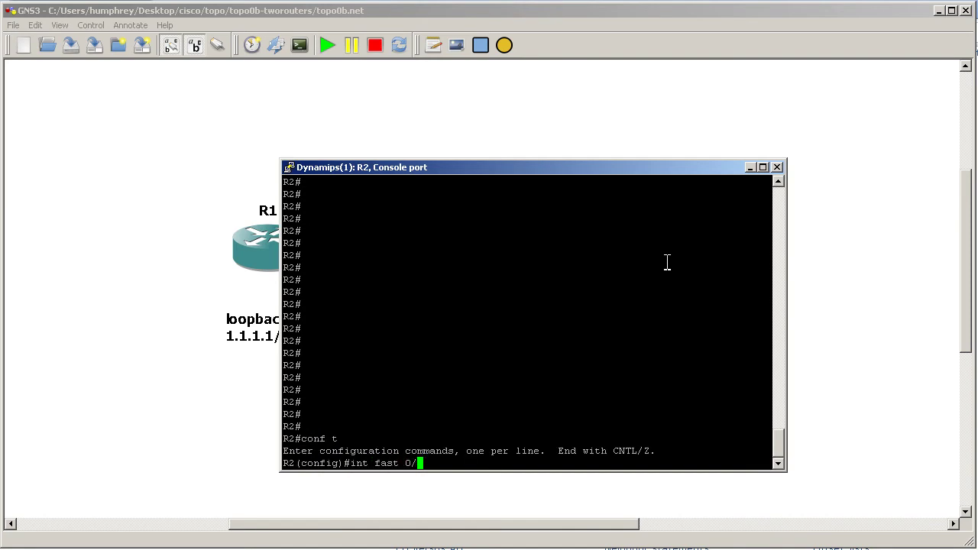
key(BackSpace)
key(BackSpace)
key(BackSpace)
key(BackSpace)
key(BackSpace)
key(BackSpace)
text(loopback0)
key(Return)
text(ip add)
key(Tab)
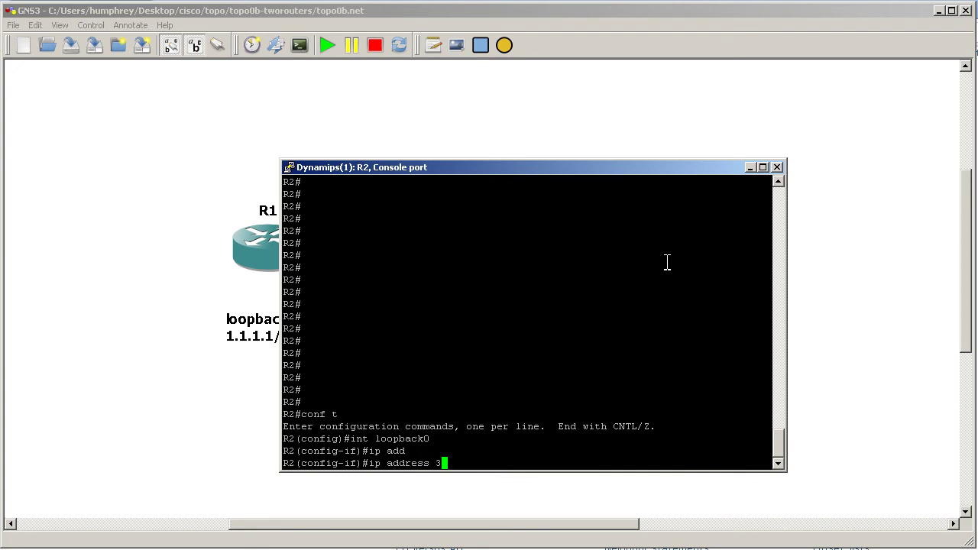
text(2.2.2.2 255.255.255.0)
key(Return)
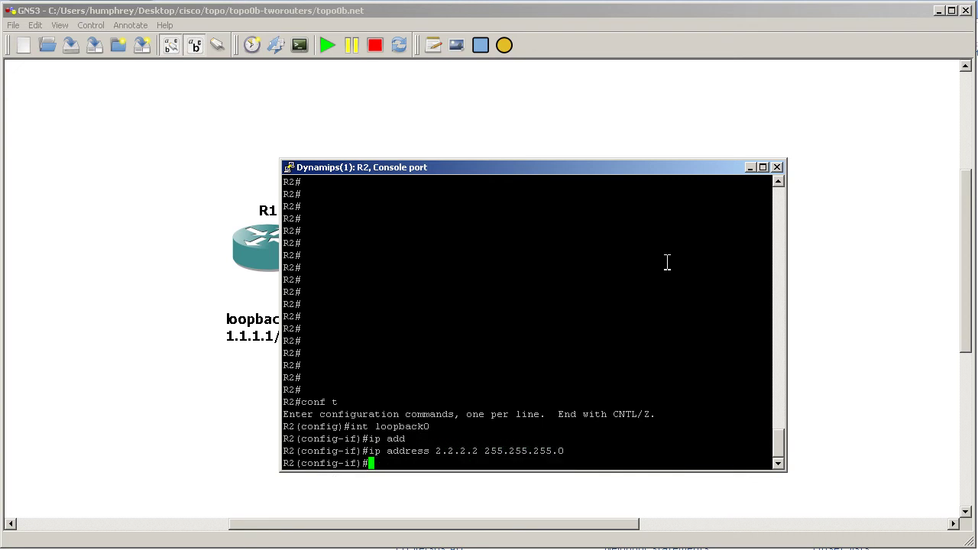
Bounce R2's loopback0 with shut followed by no shut
text(shut)
key(Return)
text(no shut)
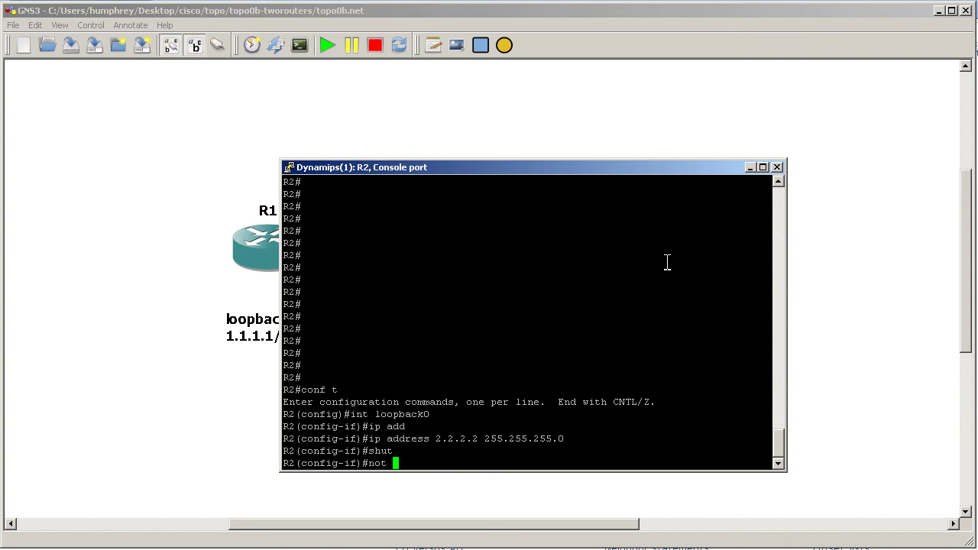
key(Return)
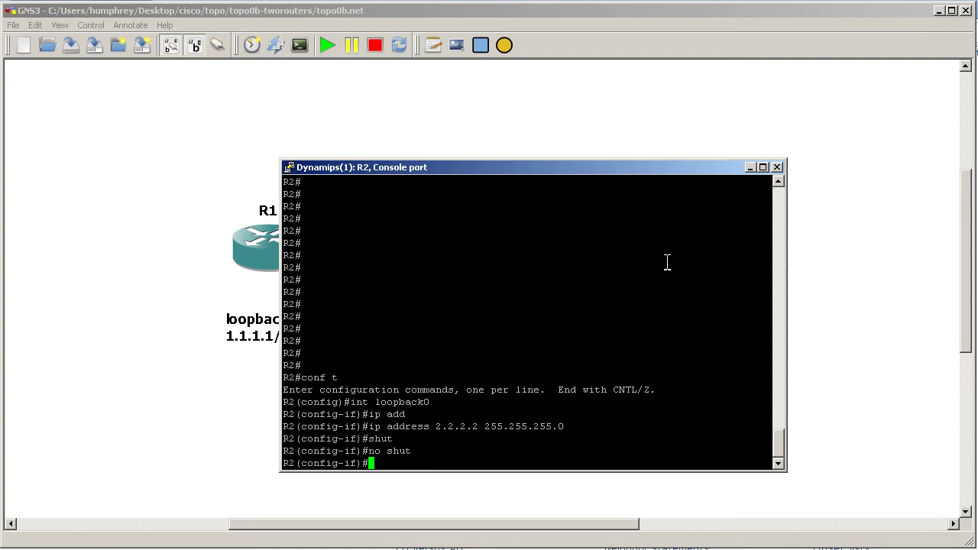
Return R1 to privileged mode and display its routing table with show ip route
click(454, 544)
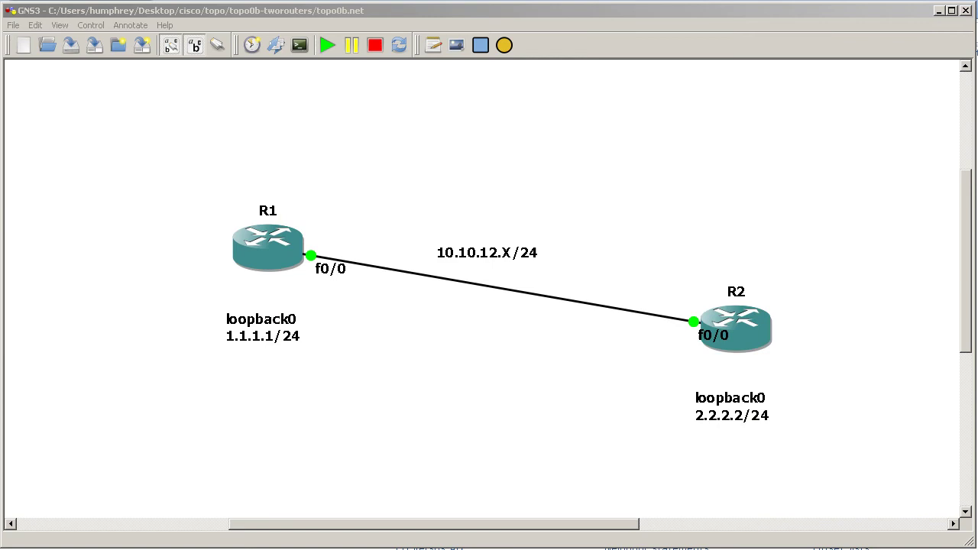
click(840, 544)
text(exit)
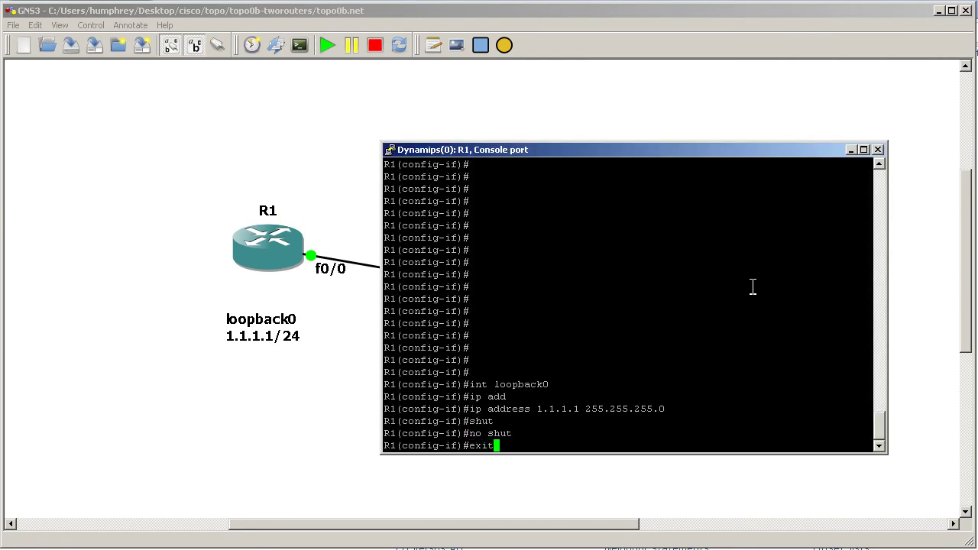
key(Return)
text(exit)
key(Return)
text(show ip route)
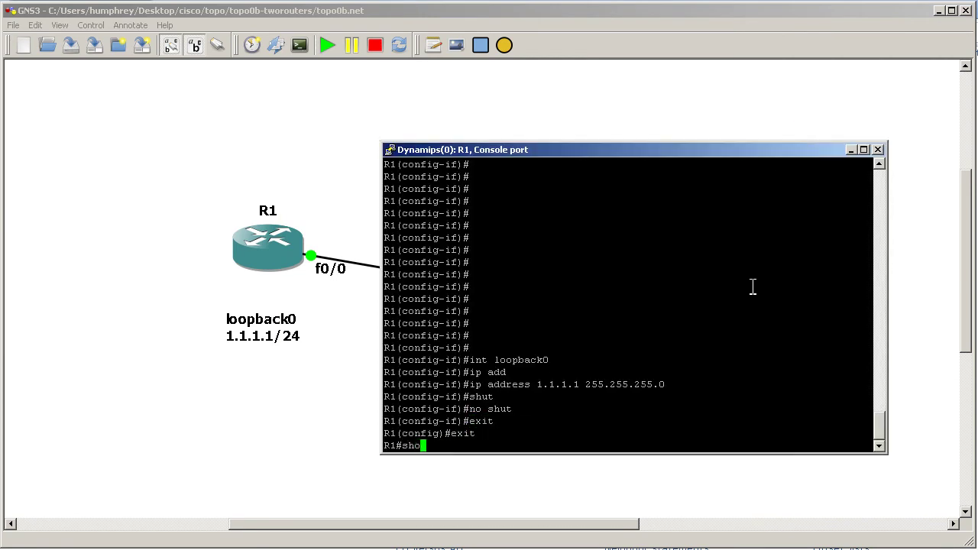
key(Return)
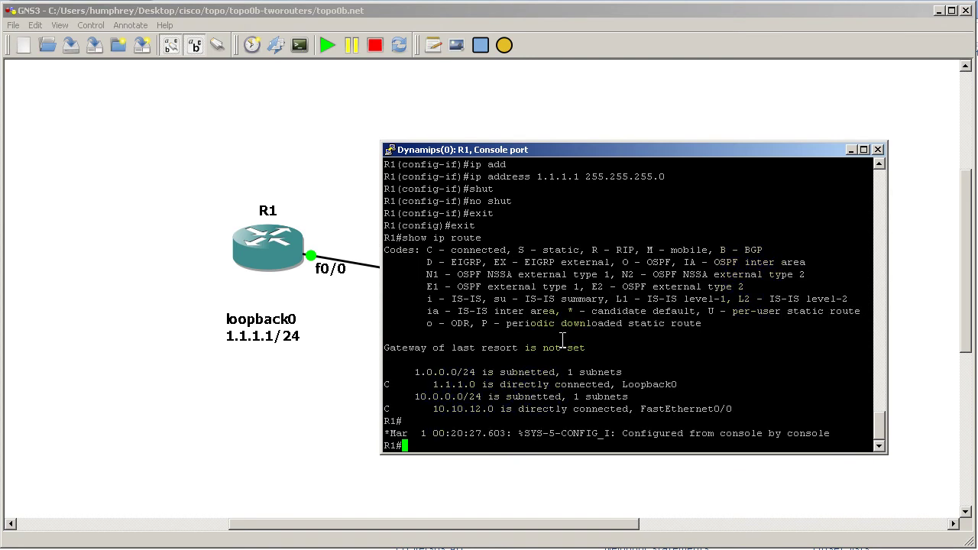
Check show ip ospf int and confirm 2.2.2.2 remains a /32 OSPF route via 10.10.12.2
text(show ip)
key(BackSpace)
key(BackSpace)
key(BackSpace)
text(ip ospf int)
key(Return)
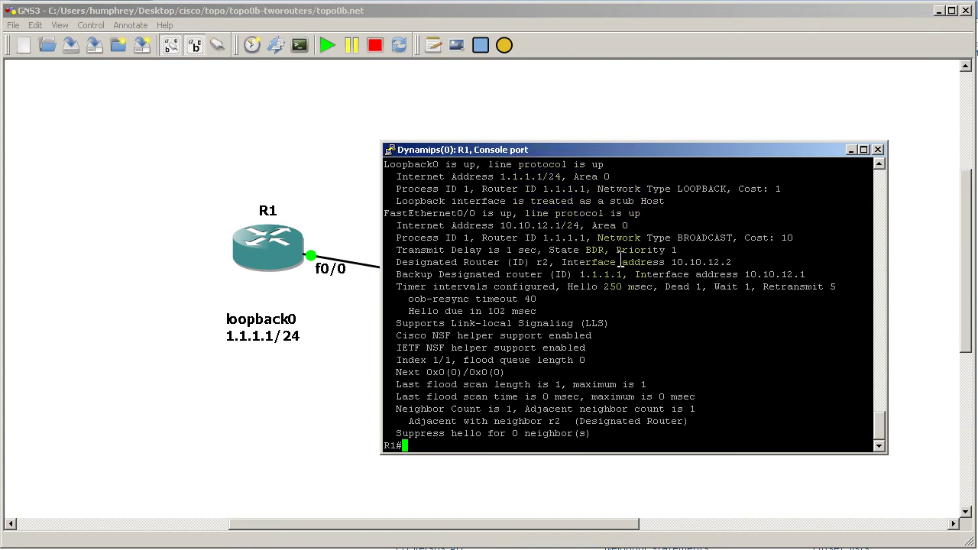
text(show ip route)
key(Return)
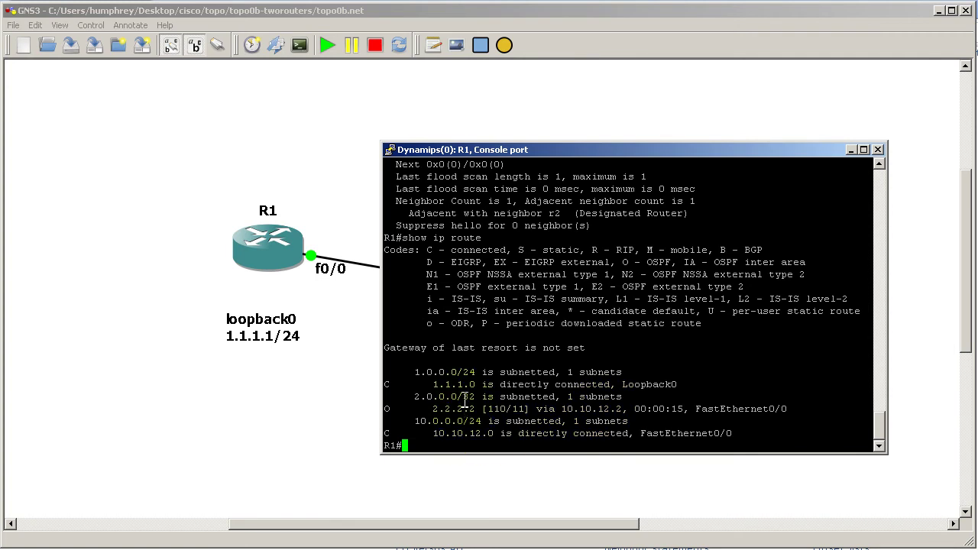
drag(413, 398, 475, 397)
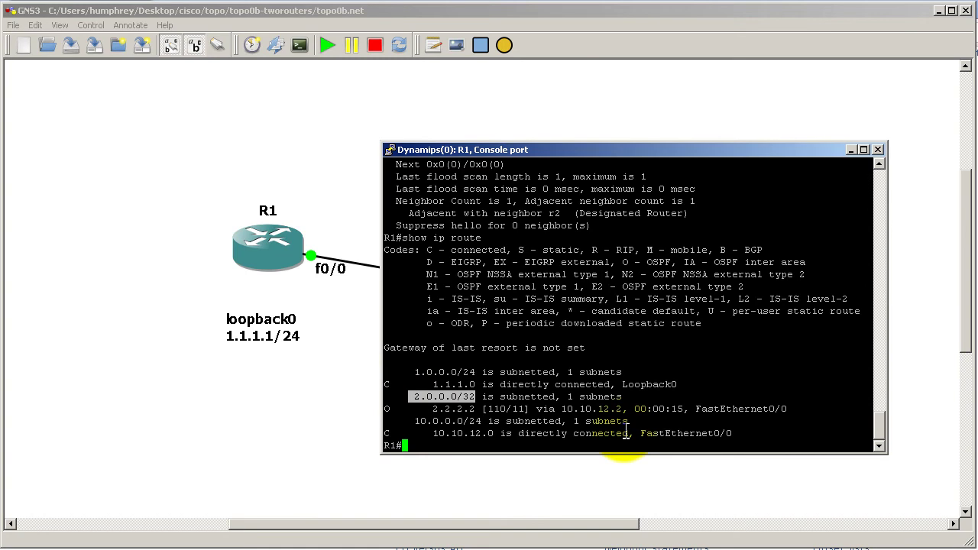
click(688, 149)
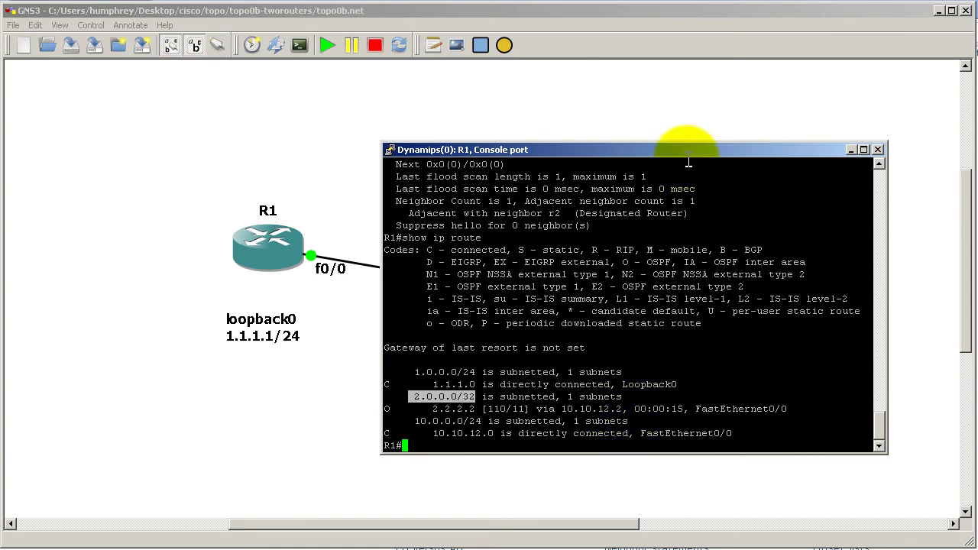
click(588, 543)
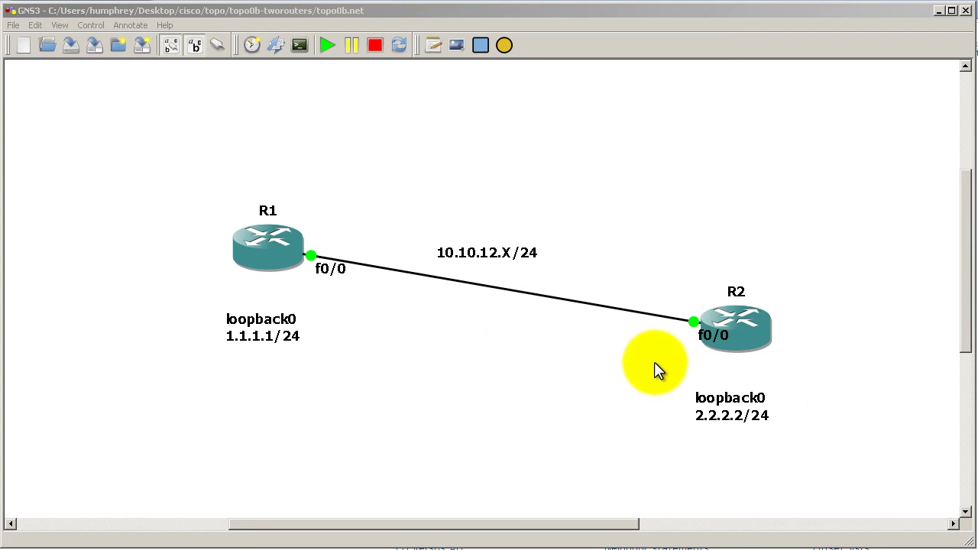
Run show ip ospf int on R1 and confirm Loopback0 reports network type LOOPBACK
click(588, 544)
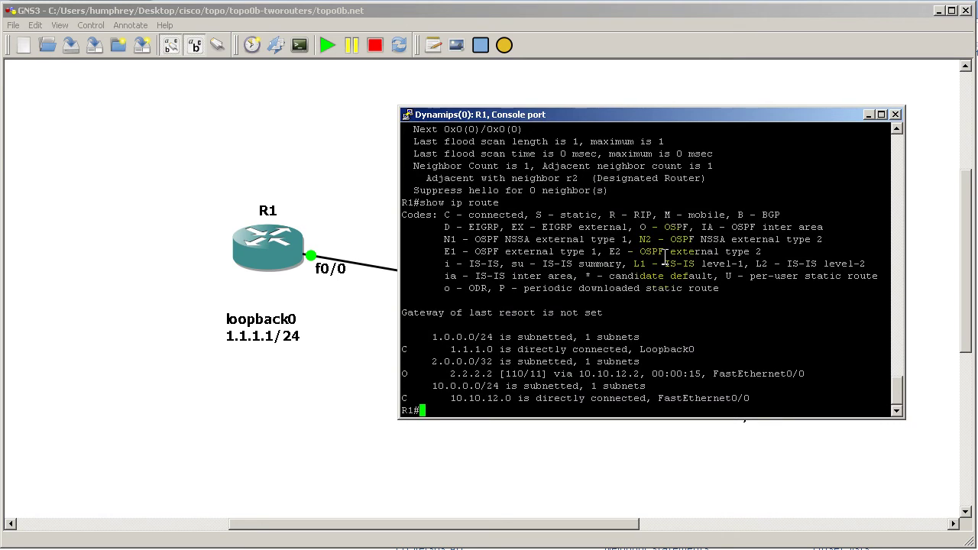
text(show ip ospf int)
key(Return)
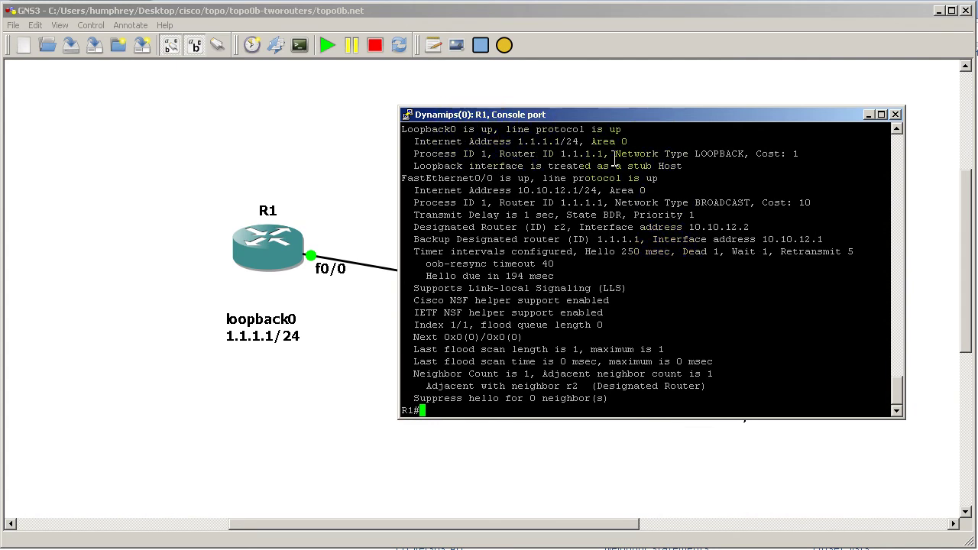
drag(610, 153, 749, 160)
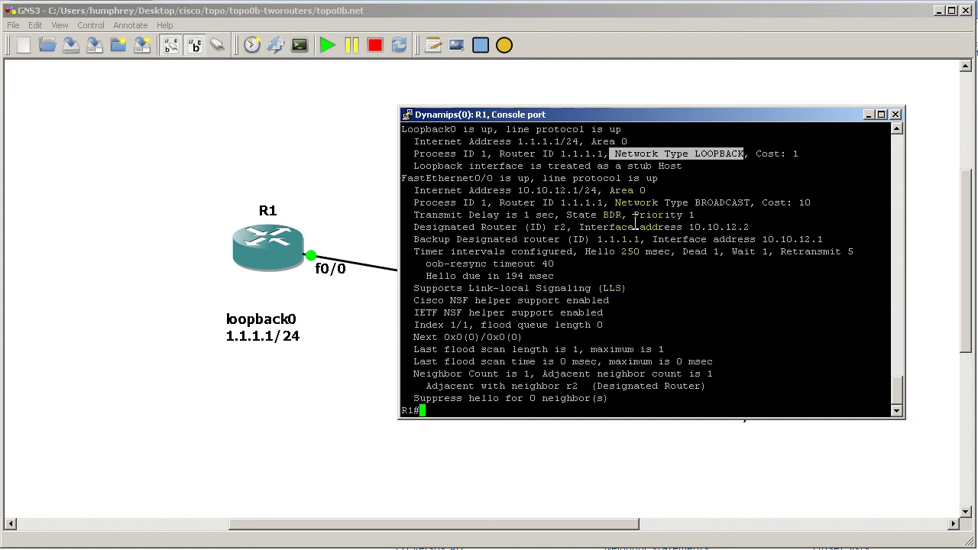
click(648, 92)
Exit R2 to privileged mode and confirm show ip route lists 1.1.1.1 as /32 via 10.10.12.1
click(451, 541)
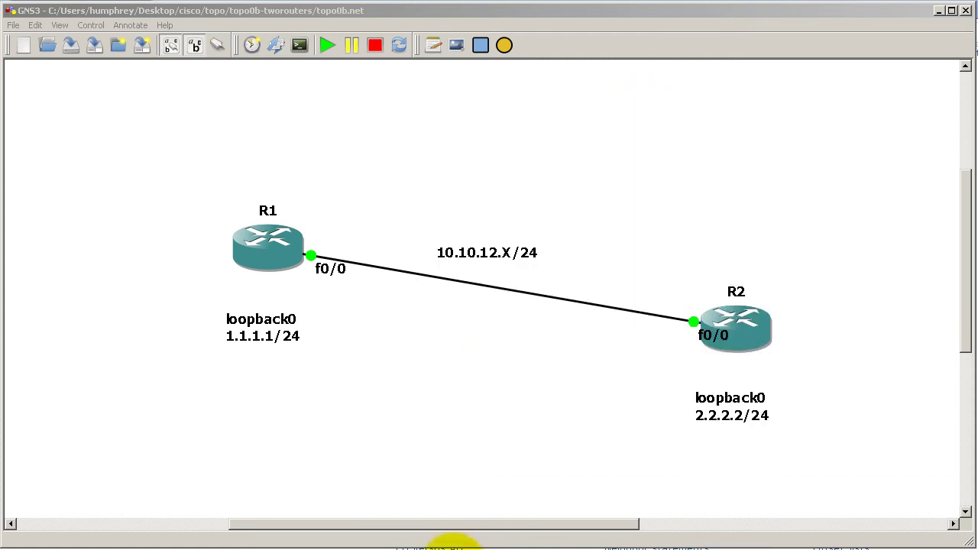
click(680, 144)
key(alt+Tab)
text(exit)
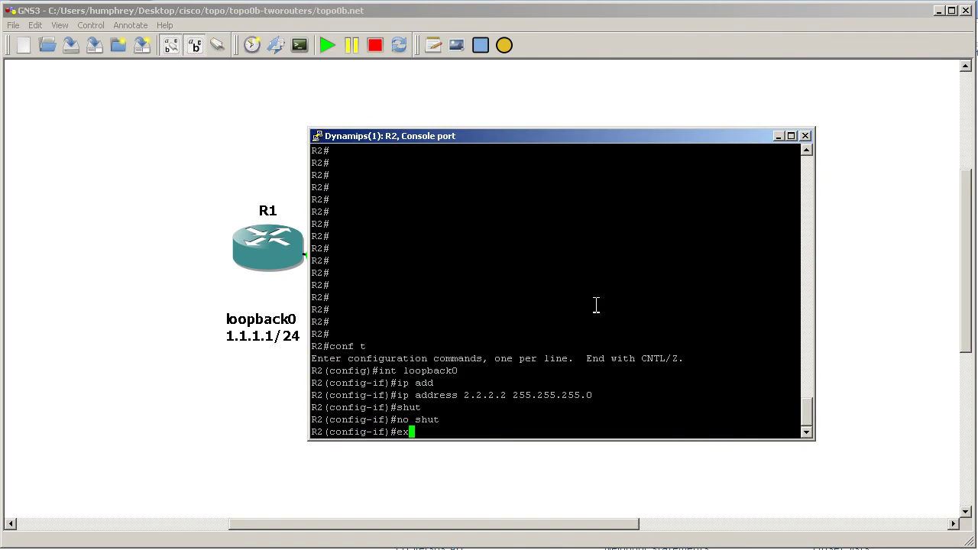
key(Return)
text(exit)
key(Return)
text(show ip route)
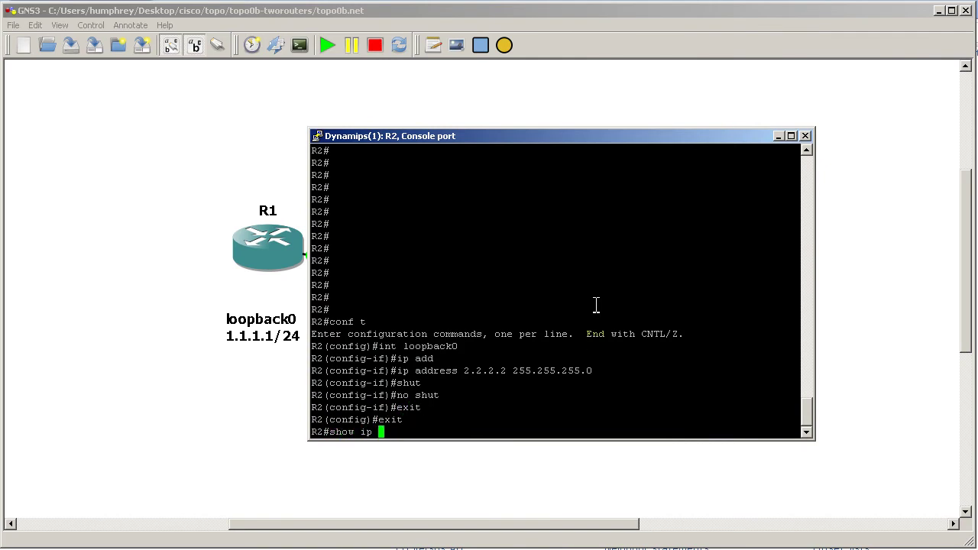
key(Return)
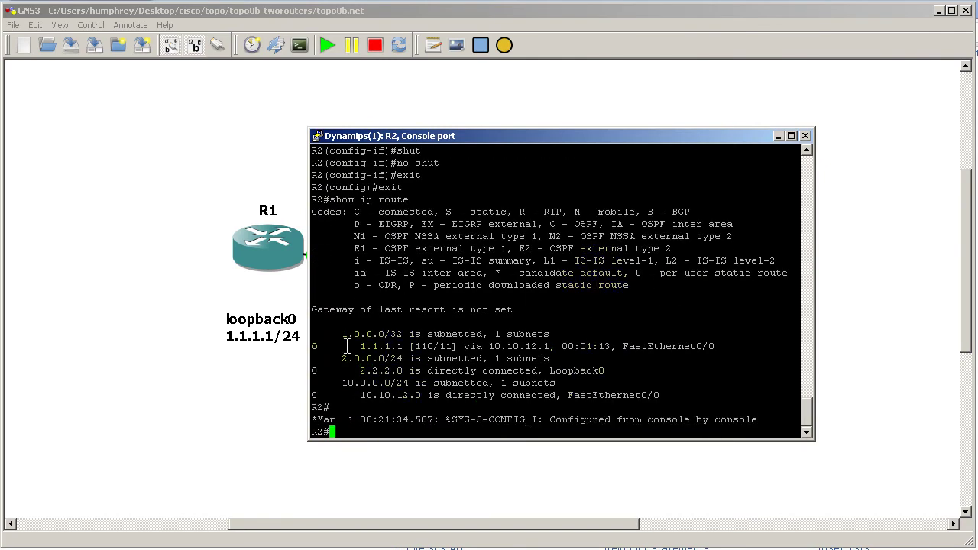
drag(340, 334, 403, 334)
click(357, 544)
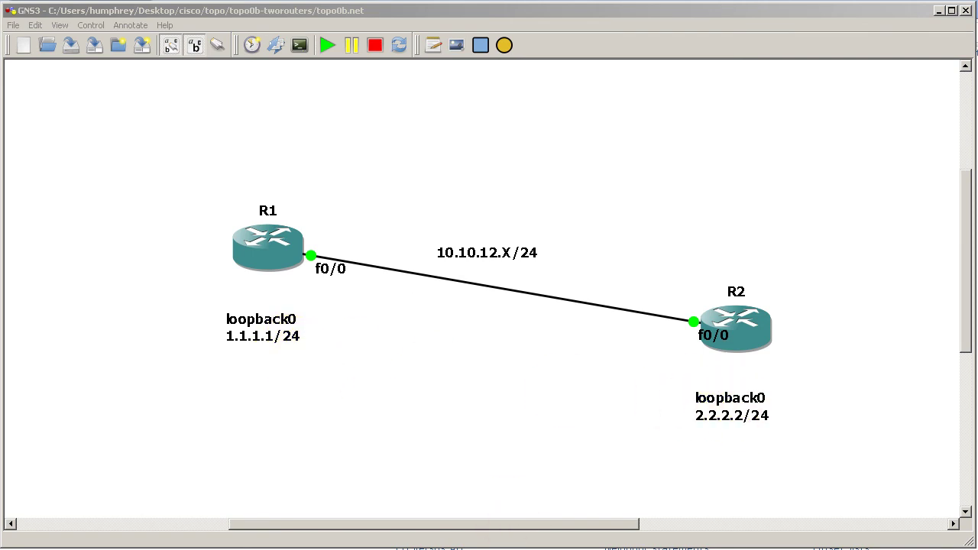
Apply ip ospf network point-to-point to R1's loopback0 via conf t and int loopback0
click(856, 547)
text(c)
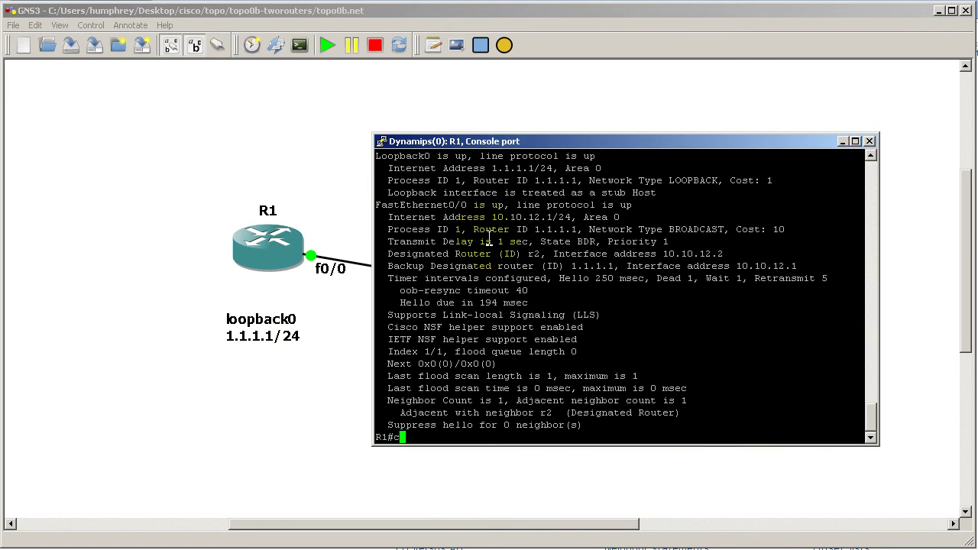
text(onf t)
key(Return)
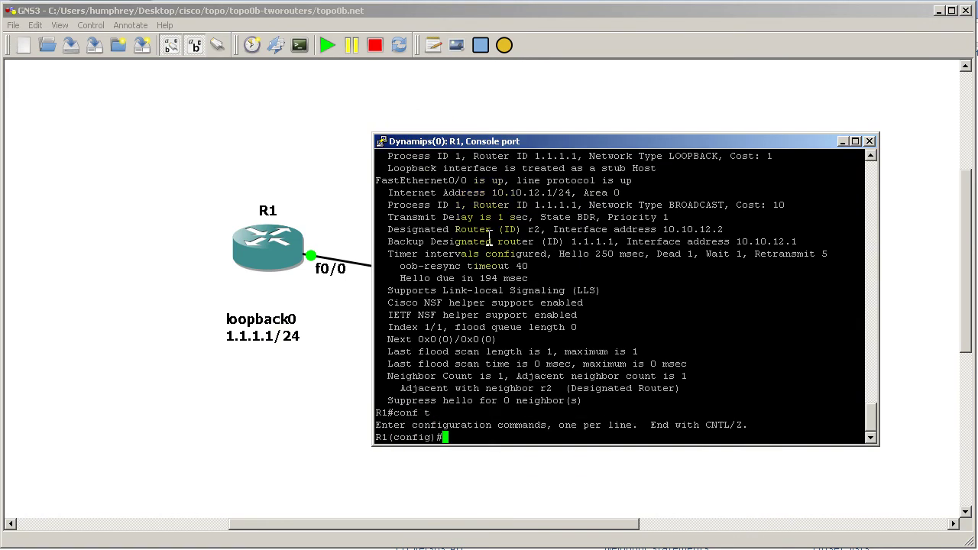
text(int loopback0)
key(Return)
text(ip ospf ?)
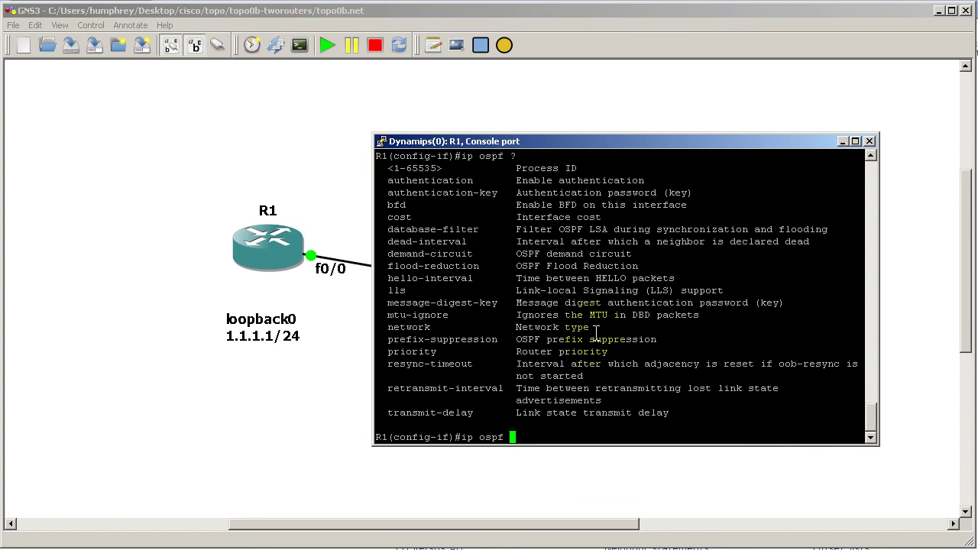
drag(597, 330, 366, 329)
click(579, 252)
text(network)
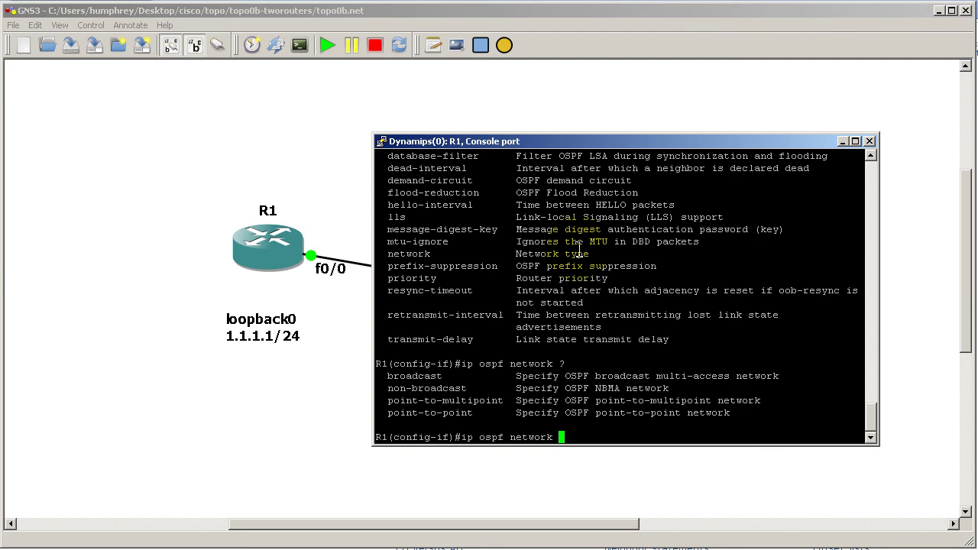
text(point-to-point)
key(Return)
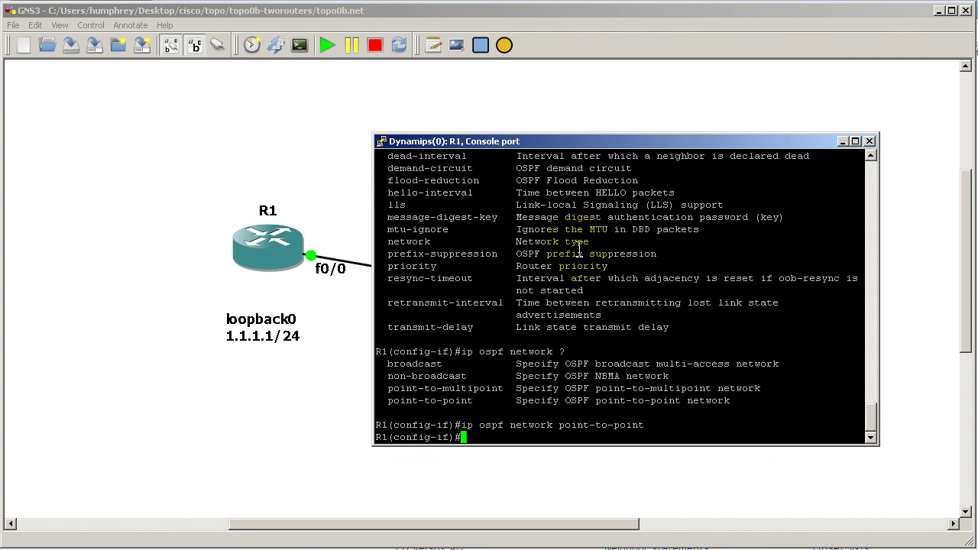
Swap to R2's console and enter interface loopback0 configuration mode
drag(633, 141, 563, 546)
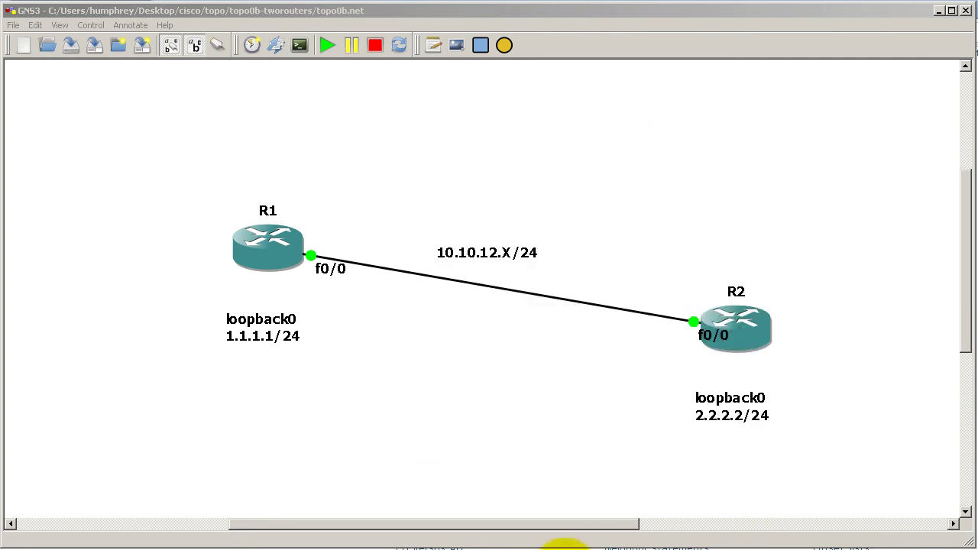
drag(461, 548, 634, 157)
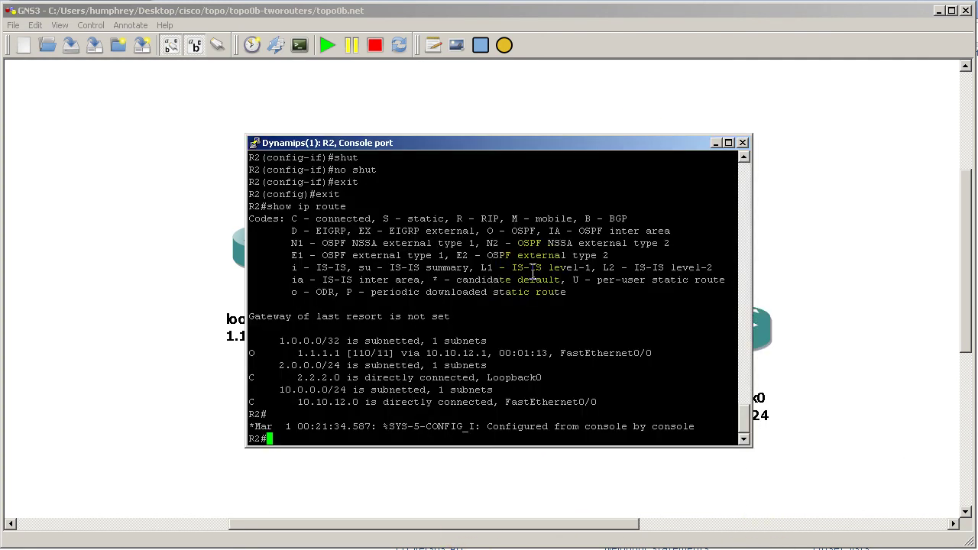
text(conf t)
key(Return)
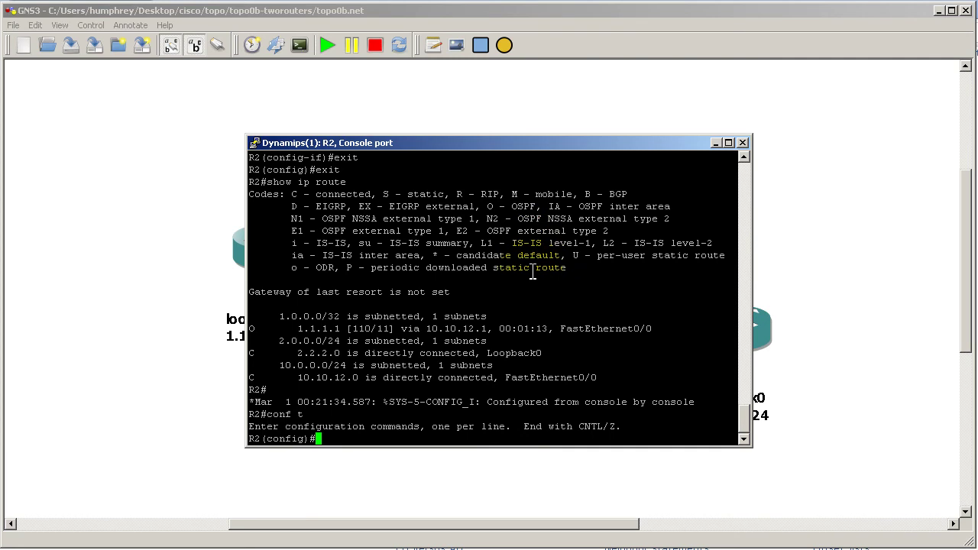
text(int loo0)
key(BackSpace)
text(pback0)
key(Return)
Apply ip ospf network point-to-point on R2's loopback0, then exit to privileged mode
text(ip ospf net)
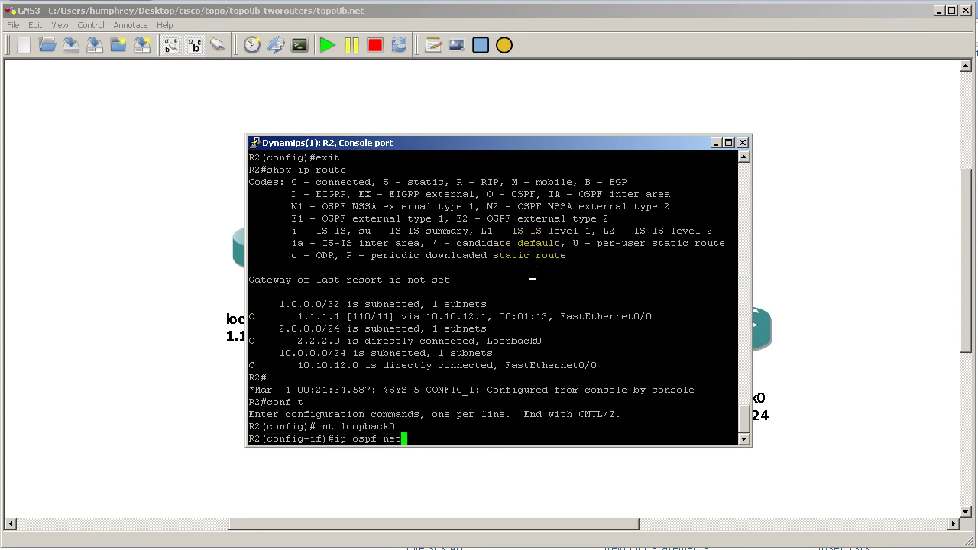
key(Tab)
text(point)
key(Tab)
text(-to-point)
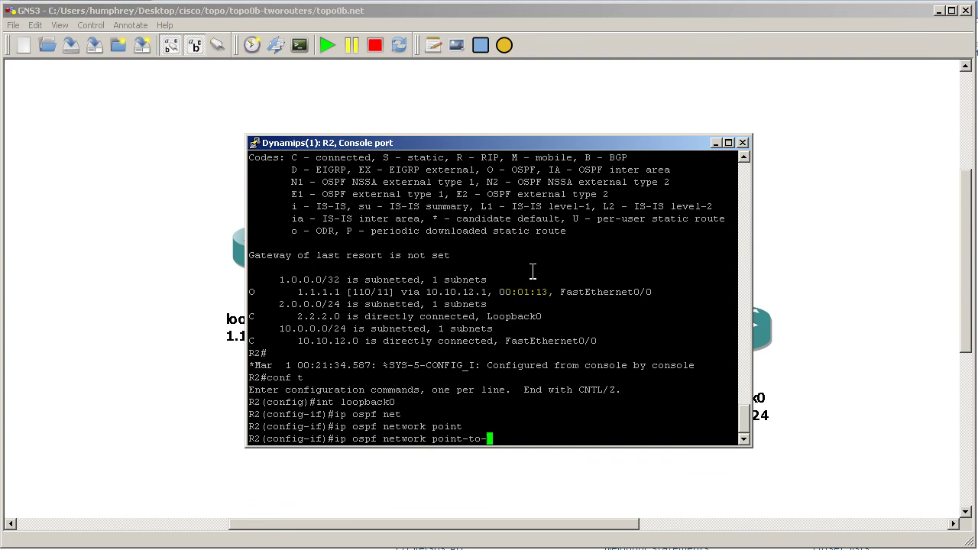
key(Tab)
key(Return)
text(exit)
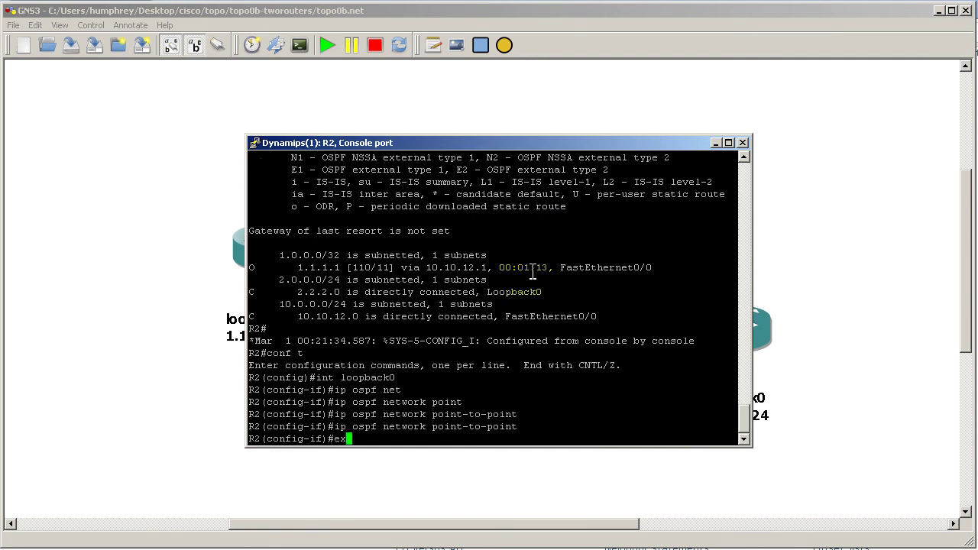
key(Return)
text(exit)
key(Return)
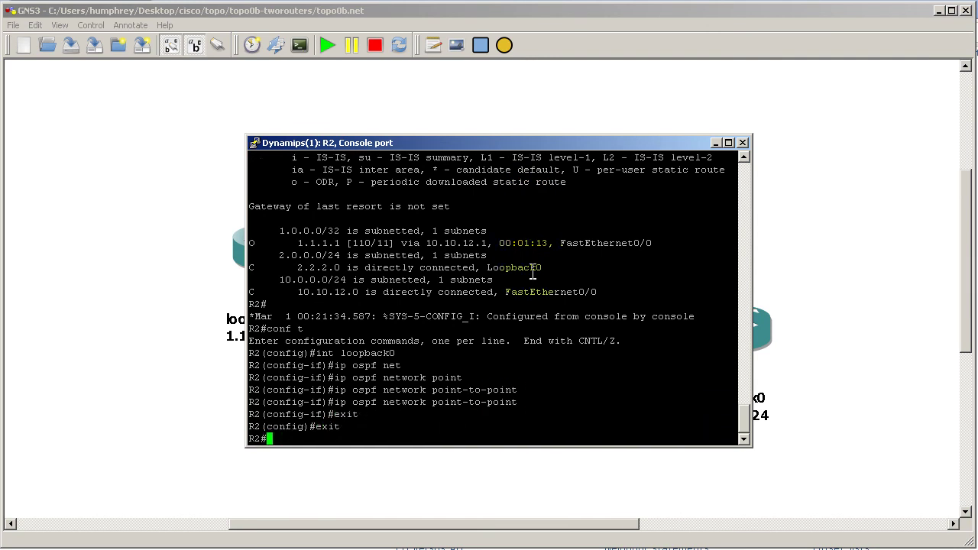
Run show ip route on R2, inspect the /24 entries, and type show ip ospf interface
text(show ip route)
key(Return)
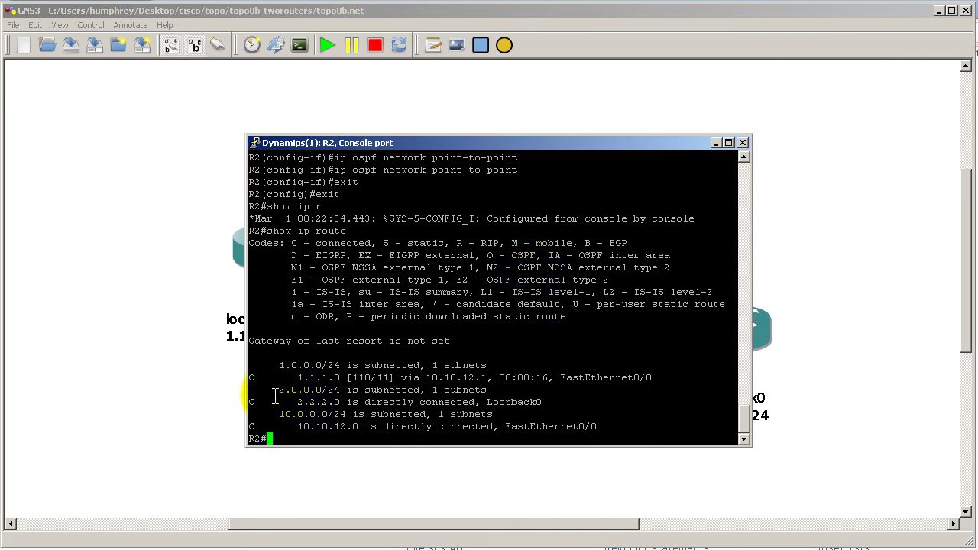
drag(275, 393, 493, 389)
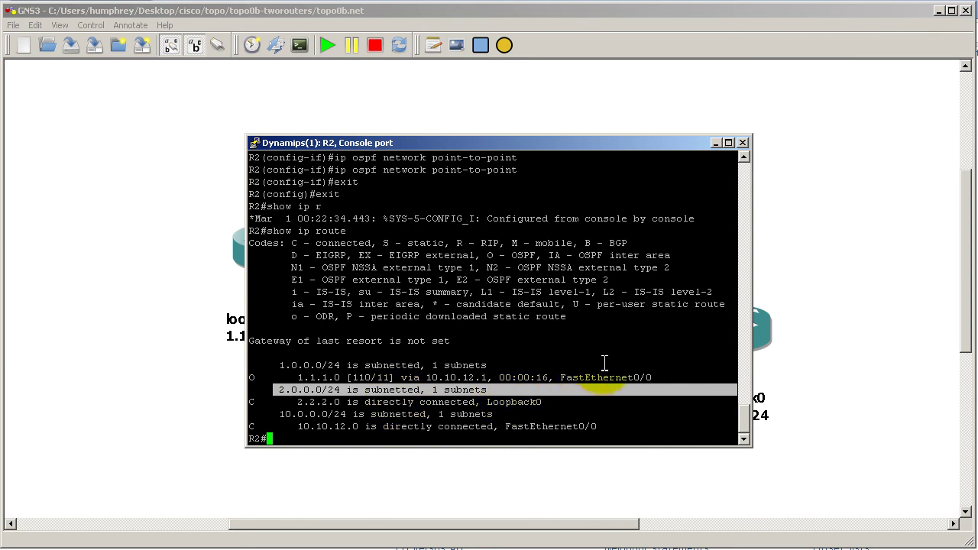
click(674, 282)
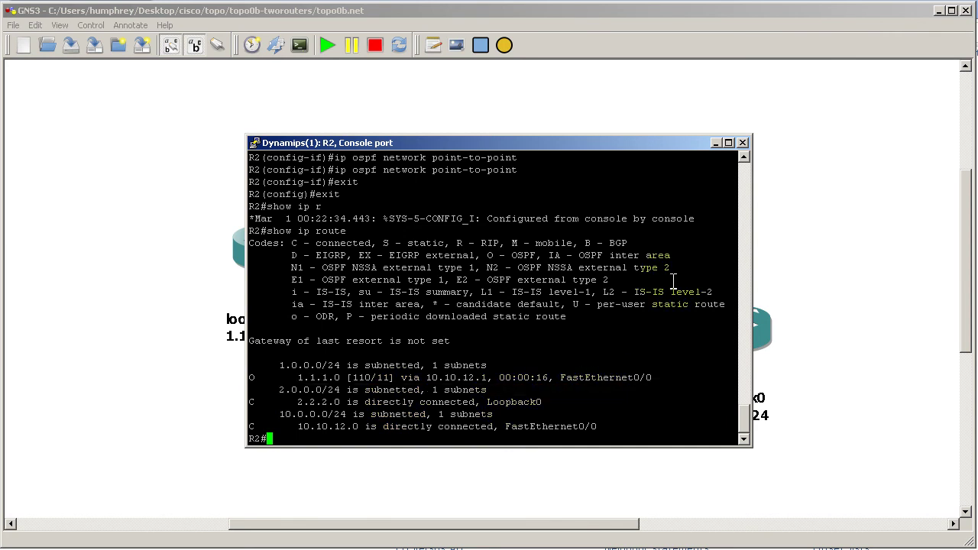
text(show ip ospf interface)
Review R2's Loopback0 POINT_TO_POINT network type and timers, then start typing show run
key(Return)
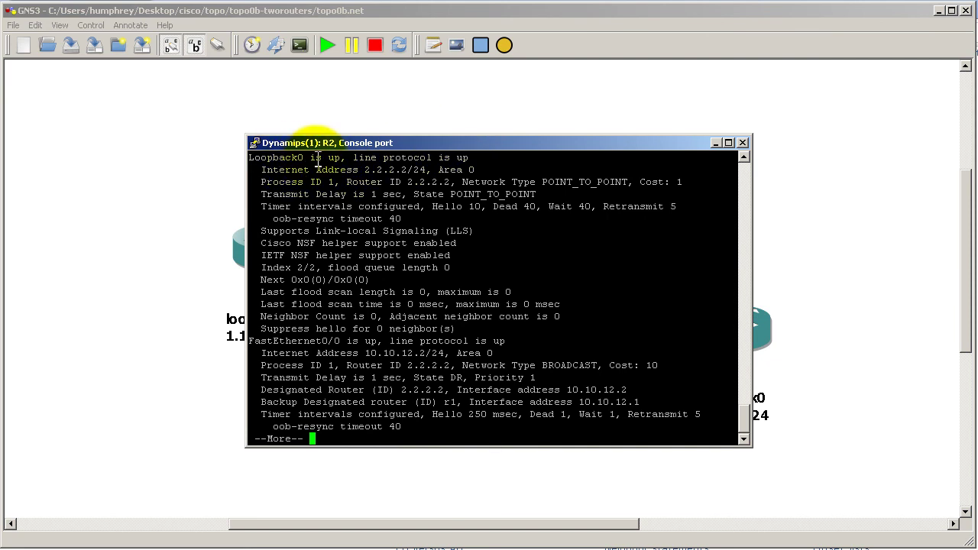
drag(413, 194, 572, 197)
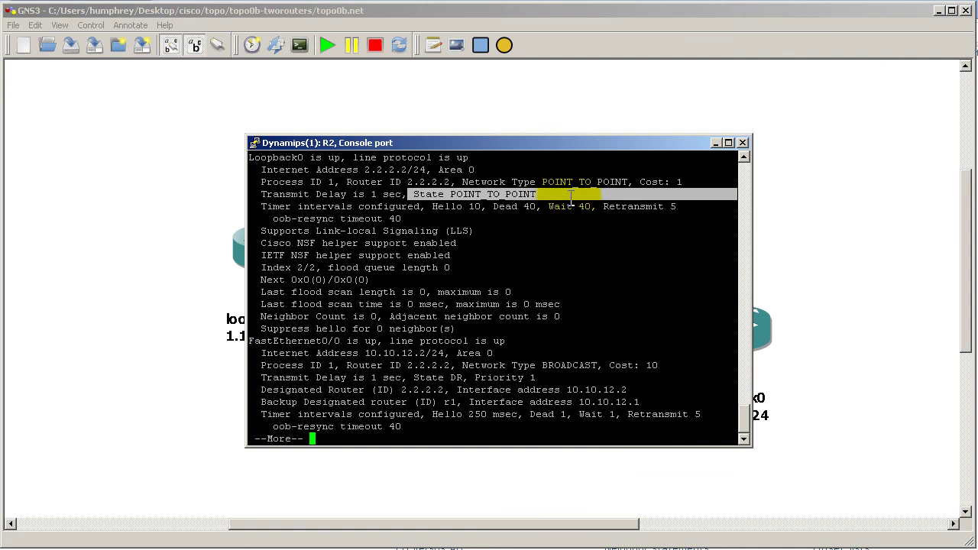
drag(462, 183, 683, 184)
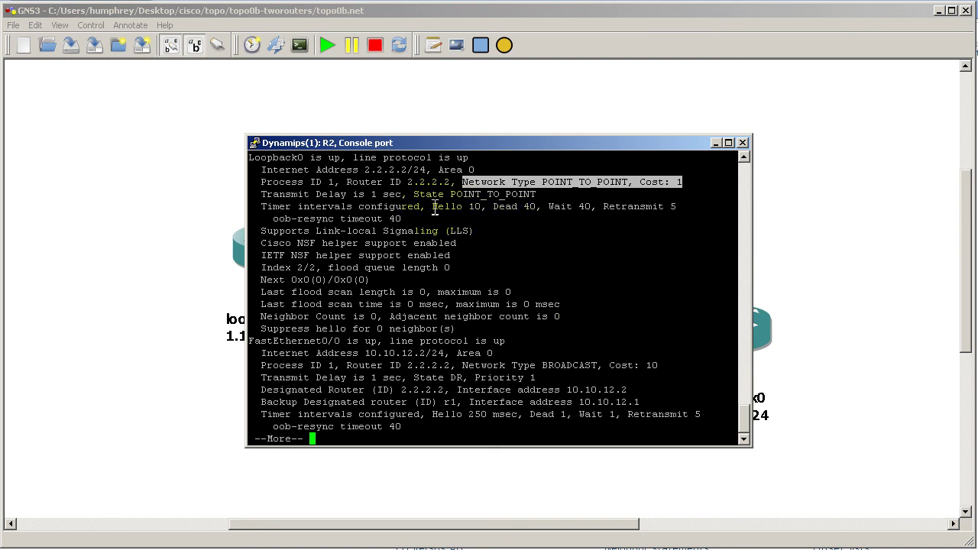
drag(433, 207, 553, 211)
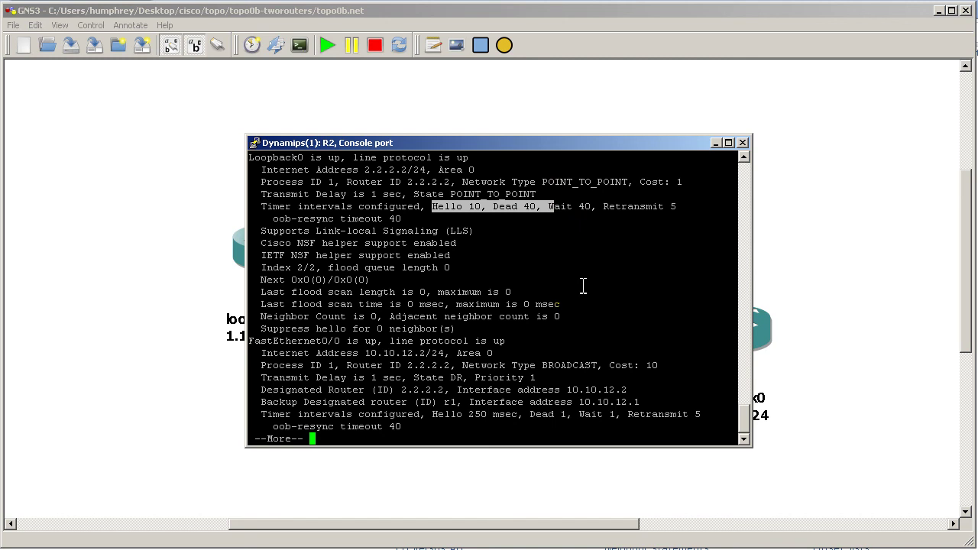
key(space)
key(Return)
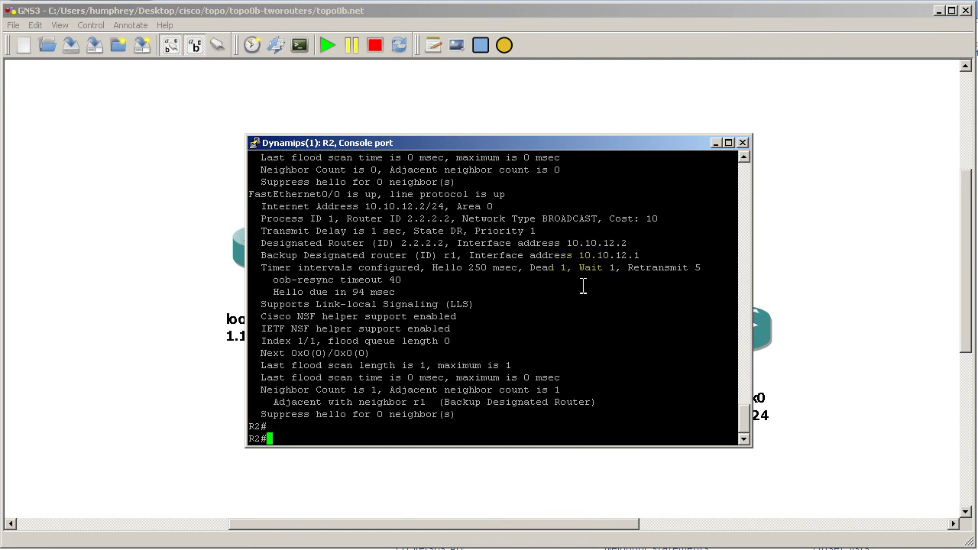
text(show run)
key(BackSpace)
key(BackSpace)
key(BackSpace)
Show R2's running config and highlight 'ip ospf network point-to-point' under Loopback0 (2.2.2.2/24)
text(run)
key(Return)
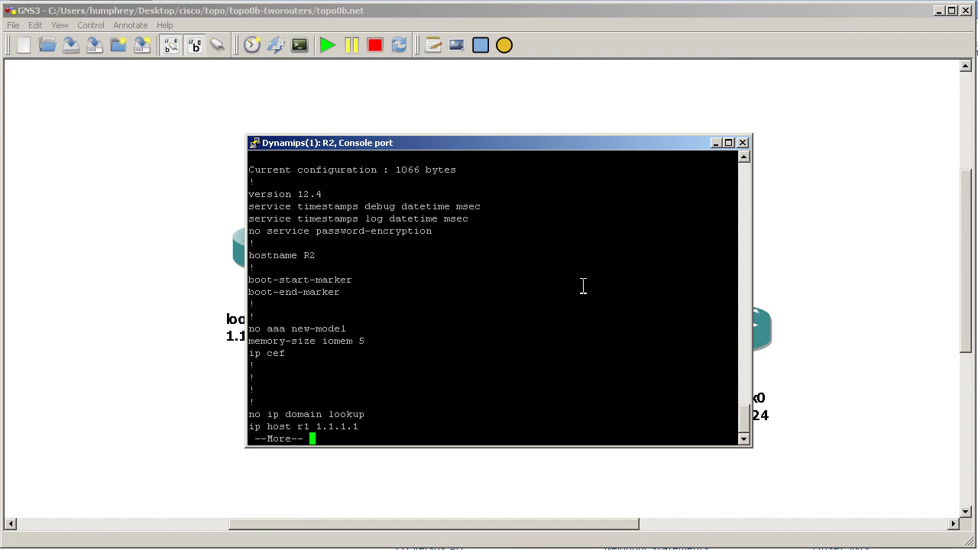
key(space)
key(space)
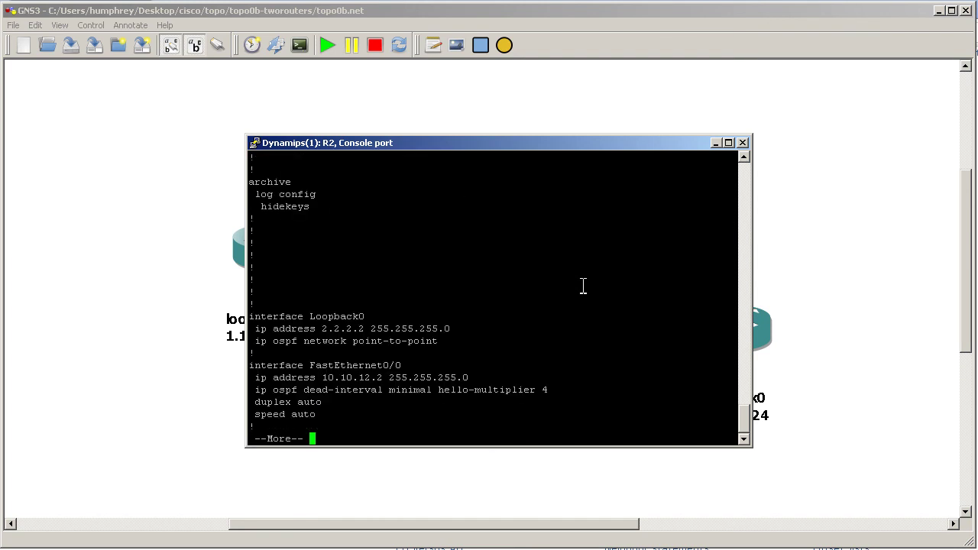
drag(474, 348, 250, 345)
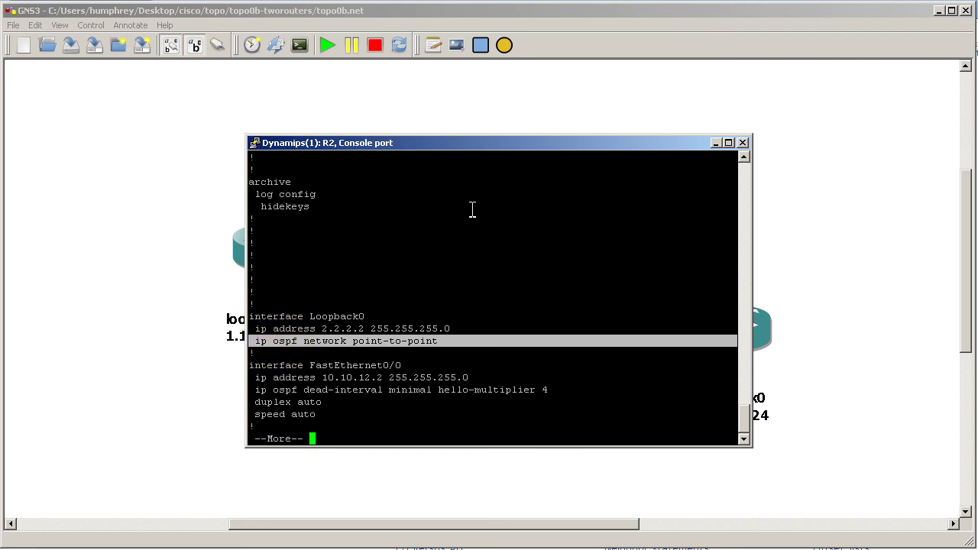